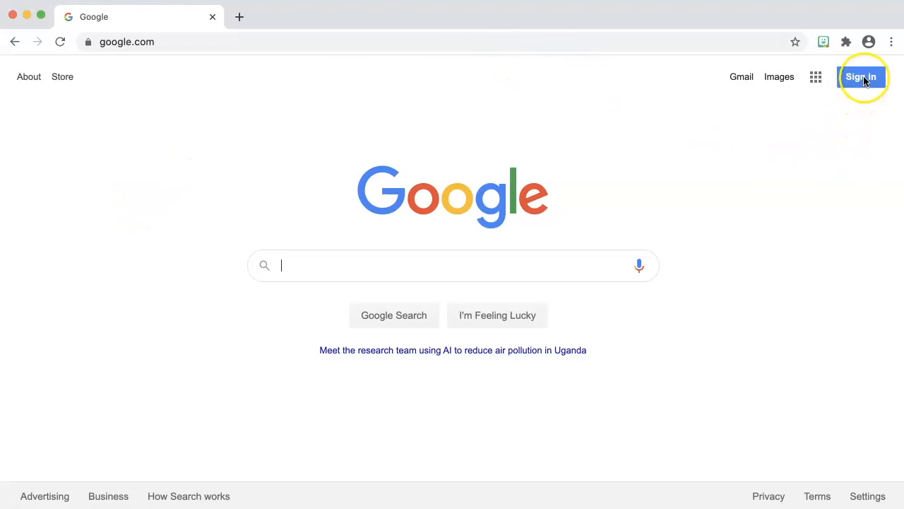
Sign in to Google with the account e-mail and password
left_click(863, 79)
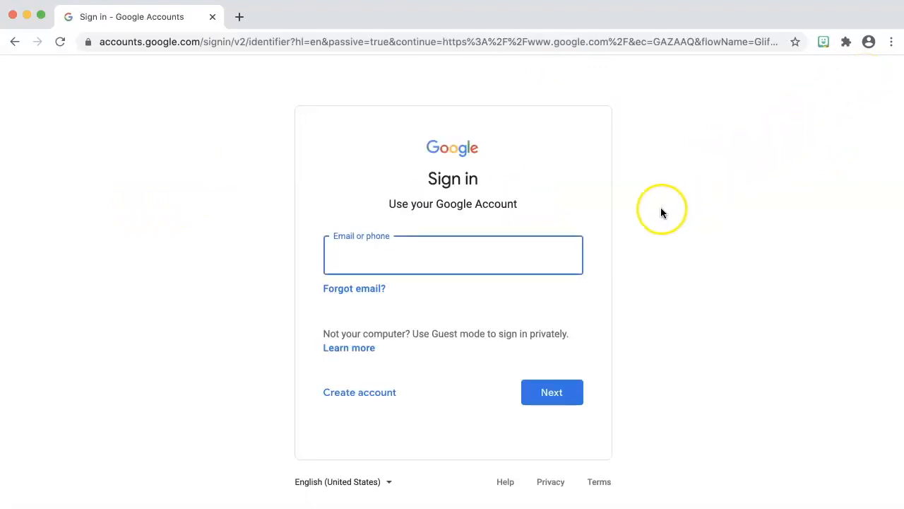
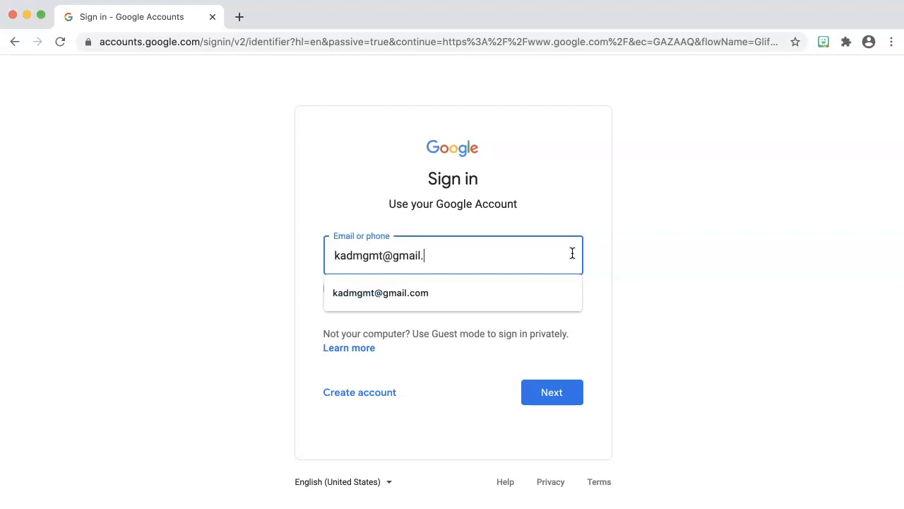
key("Return")
type("••••")
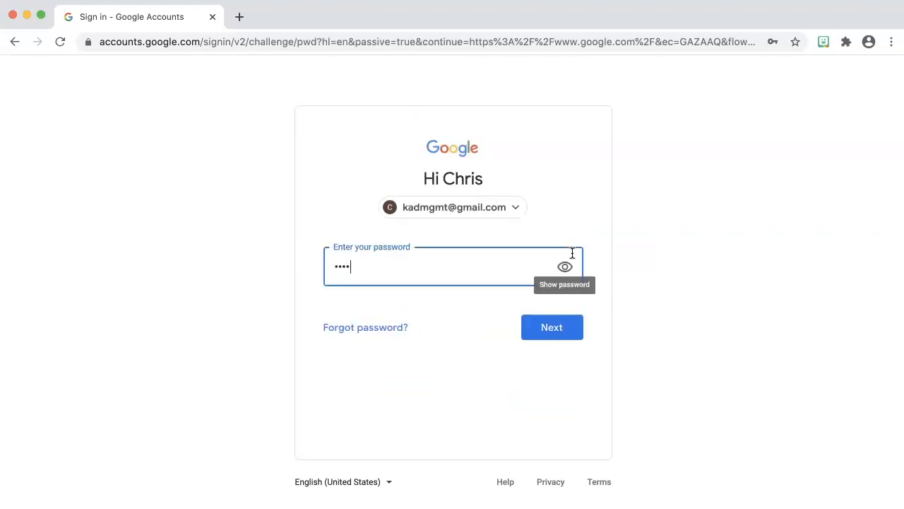
type("••••••")
key("Return")
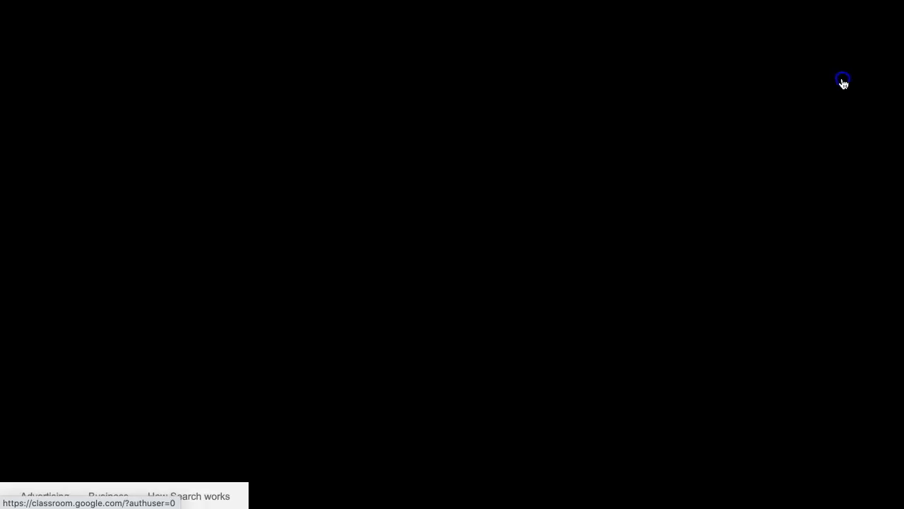
Move the Classroom shortcut to the first spot in the Google apps list
left_click(844, 81)
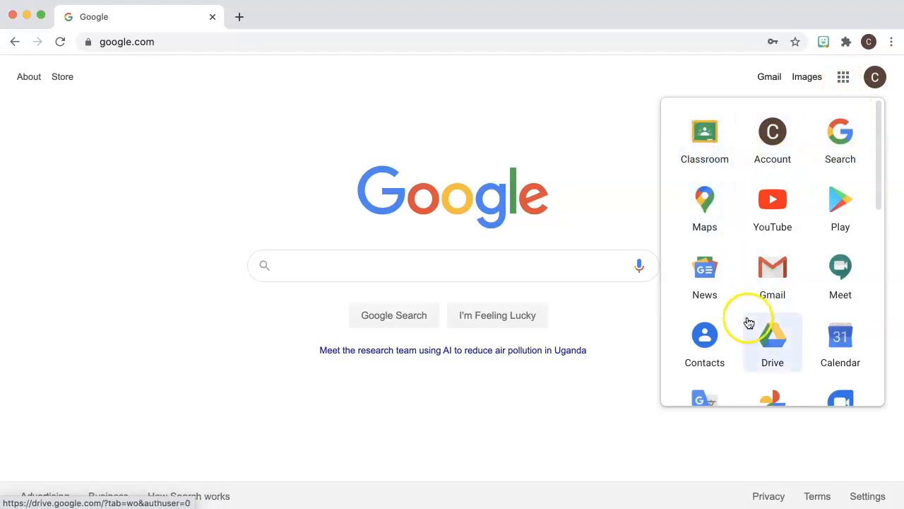
left_click_drag(711, 162, 697, 135)
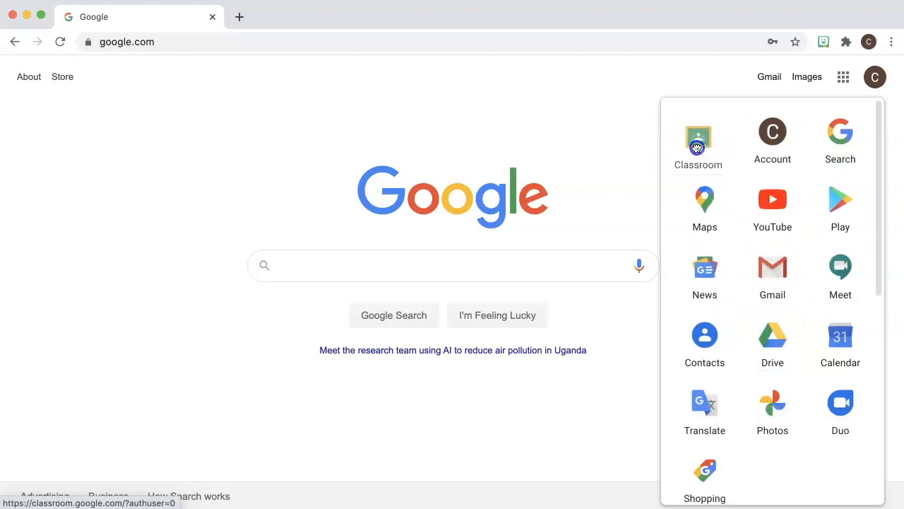
left_click(626, 123)
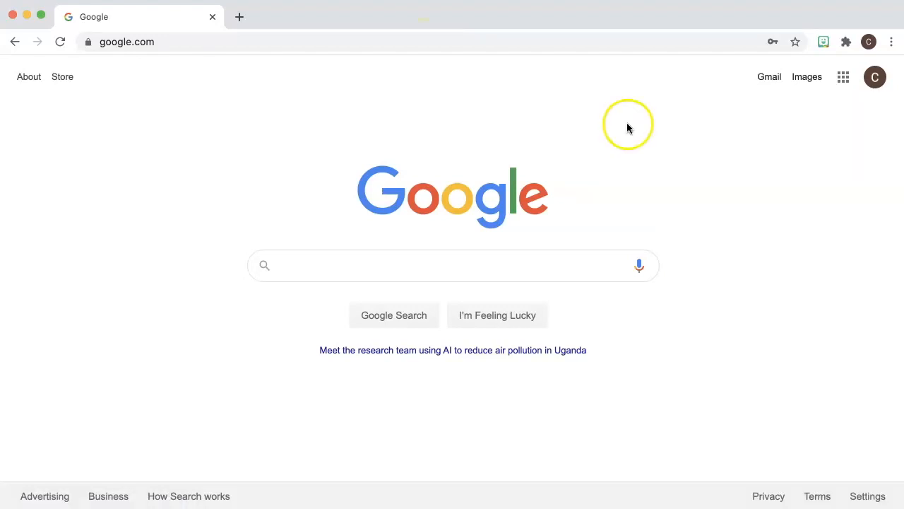
Go to classroom.google.com
left_click(479, 42)
type("classroom.google")
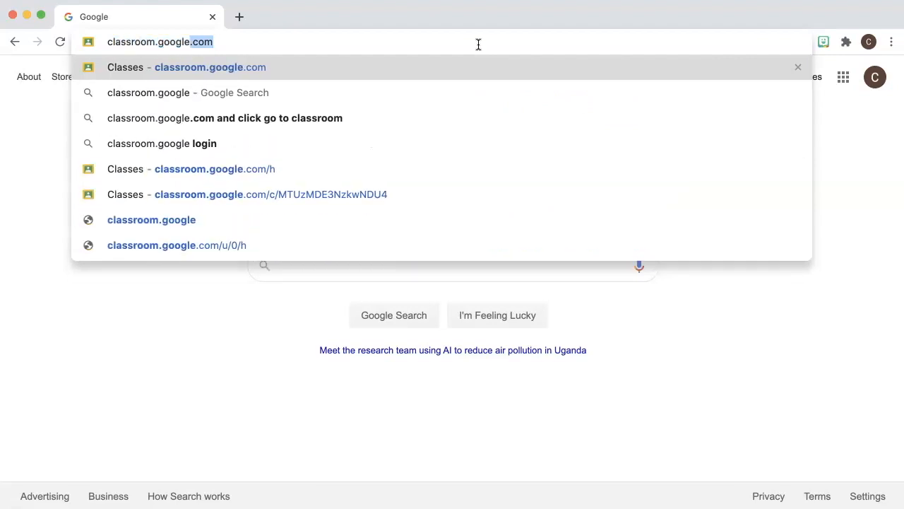
type(".com")
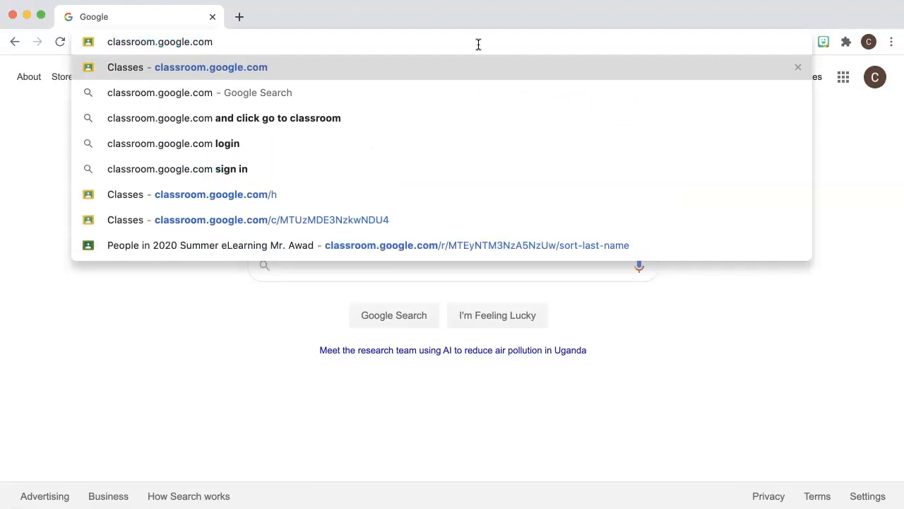
key("Return")
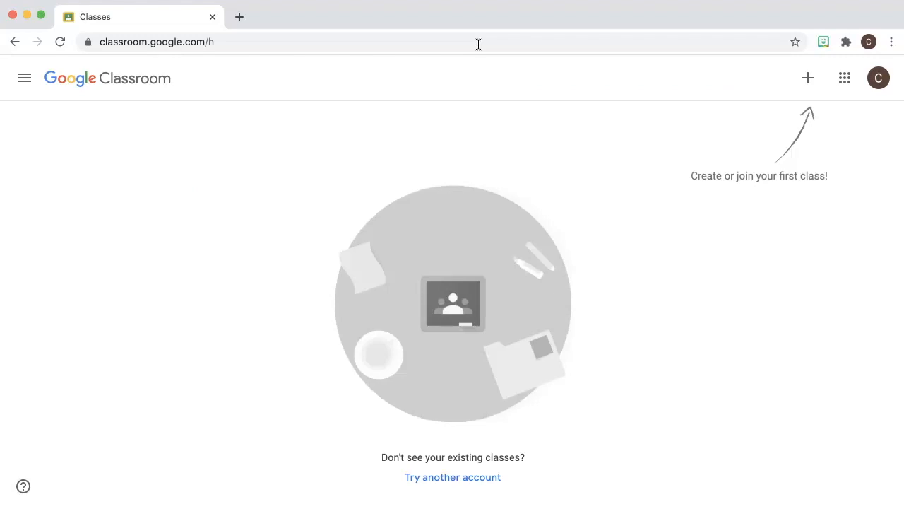
Create a new class named '3rd Grade Technology' with subject Technology and room 27
left_click(806, 82)
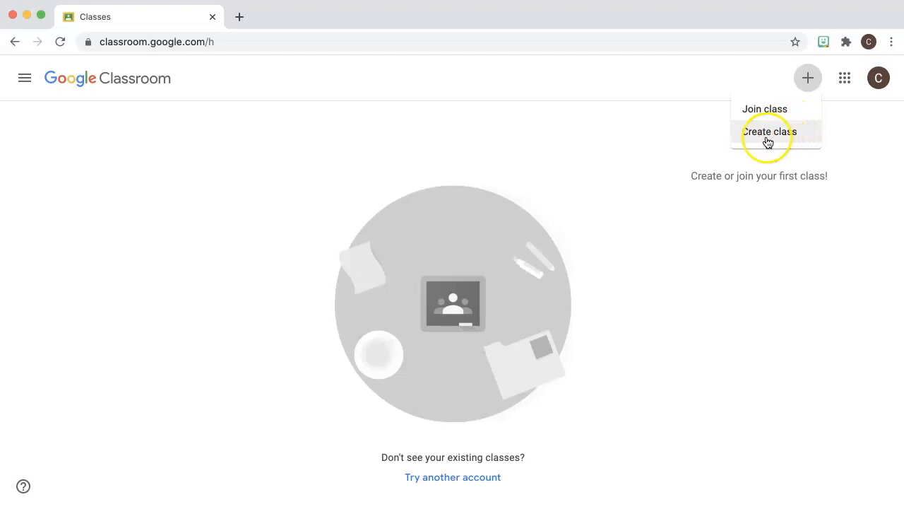
left_click(780, 141)
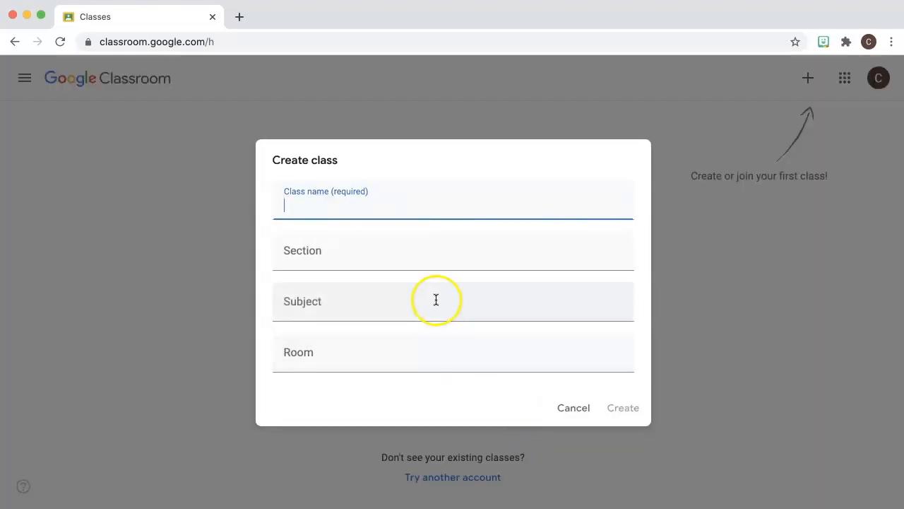
left_click(265, 228)
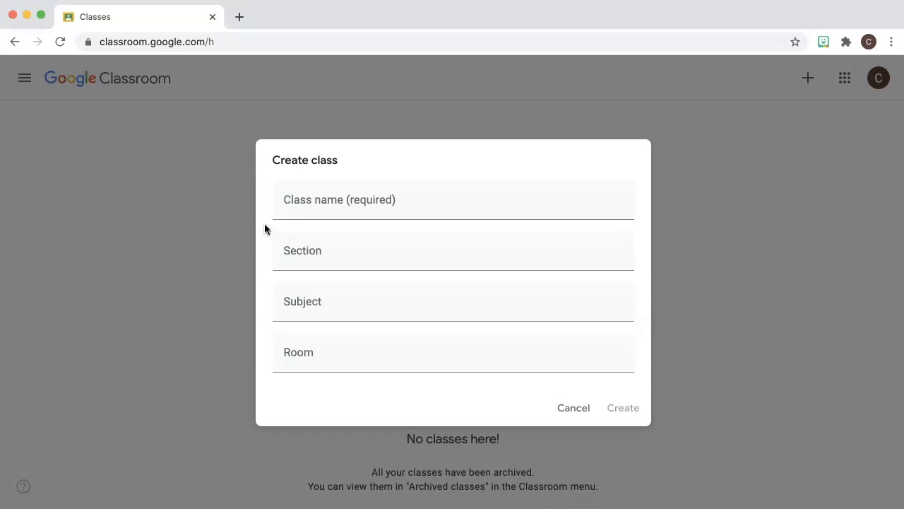
left_click(301, 206)
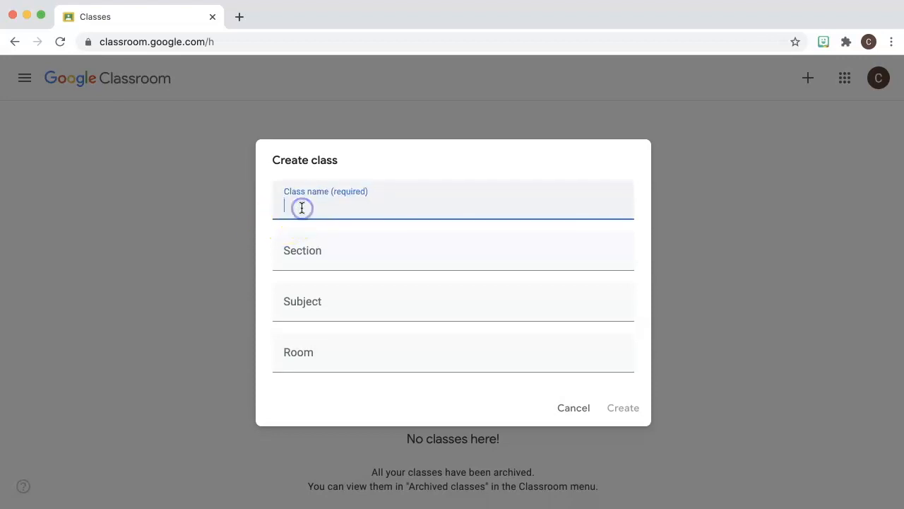
type("3rd Grade Technology")
key("Tab")
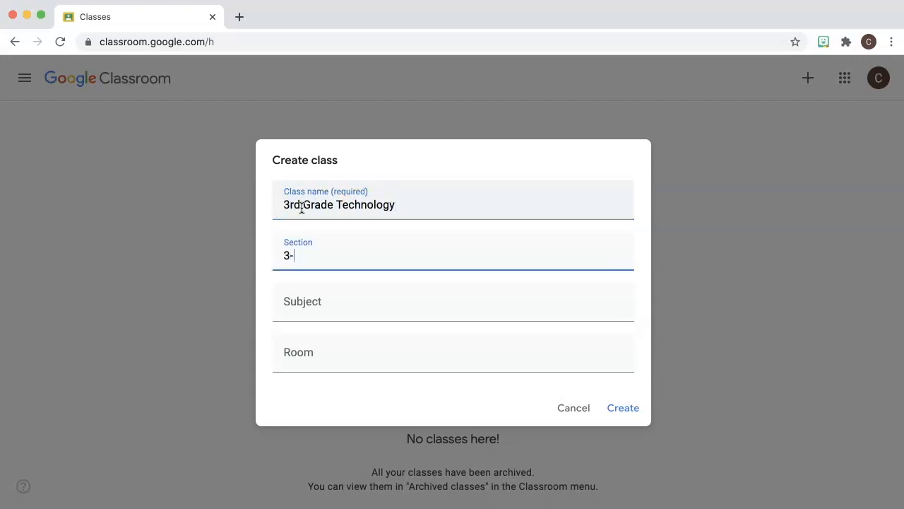
left_click(299, 308)
type("T")
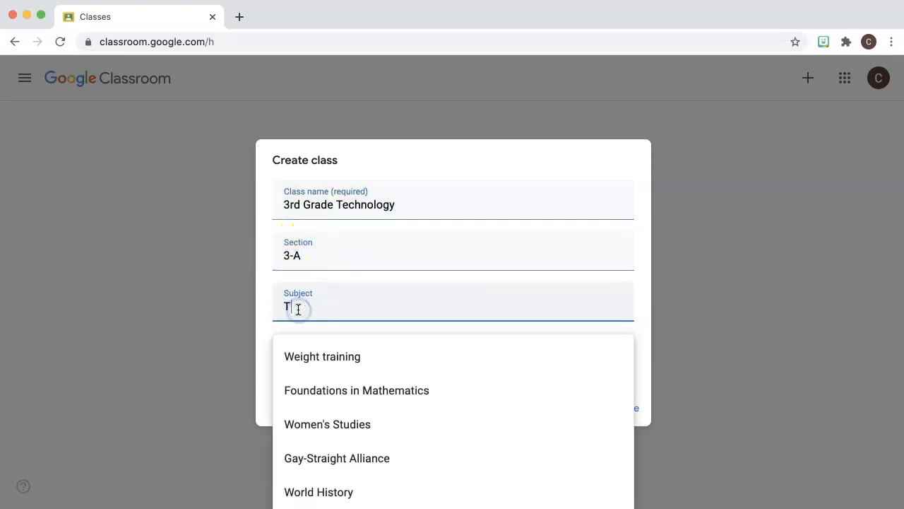
type("echnology")
left_click(267, 345)
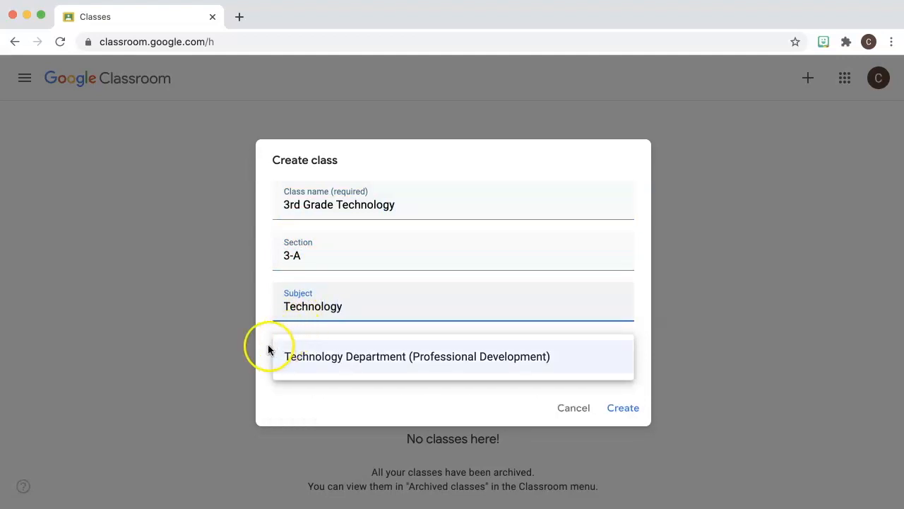
left_click(297, 357)
type("27")
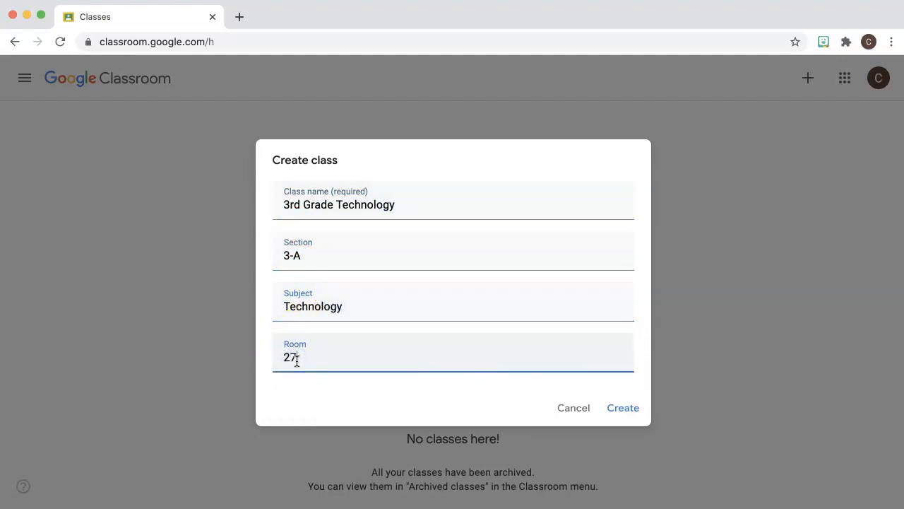
left_click(625, 408)
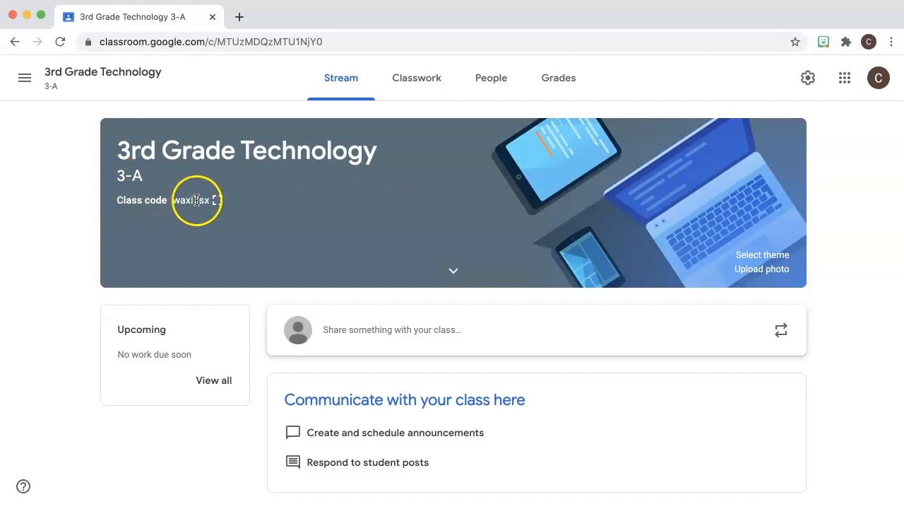
Show the class code full screen, copy the invite link, and return to the Stream
left_click(219, 203)
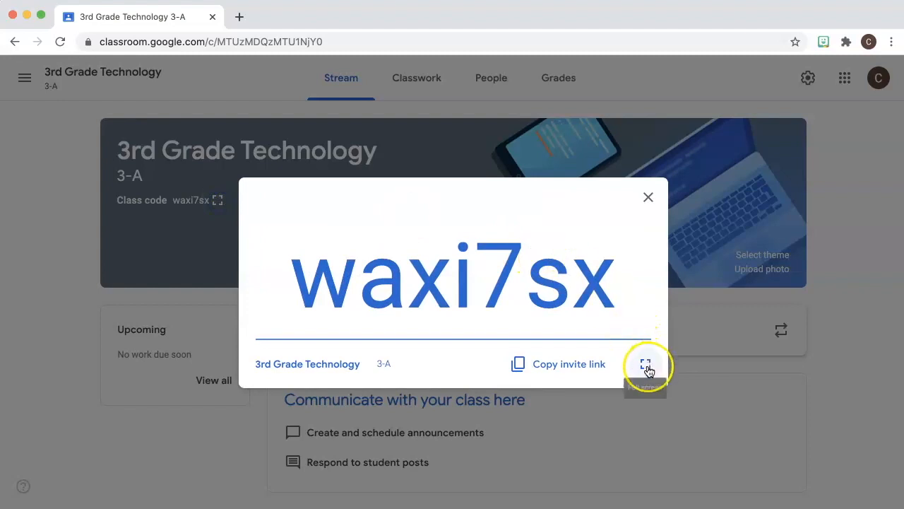
left_click(646, 365)
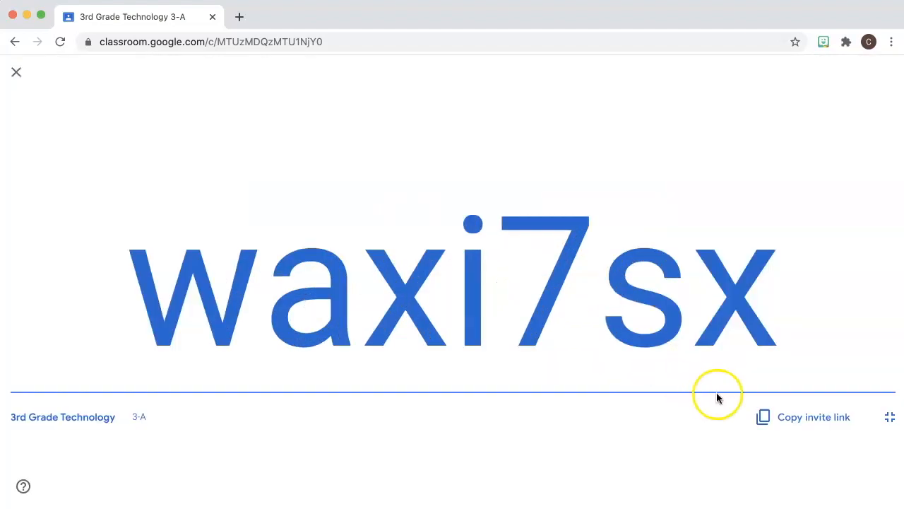
left_click(792, 423)
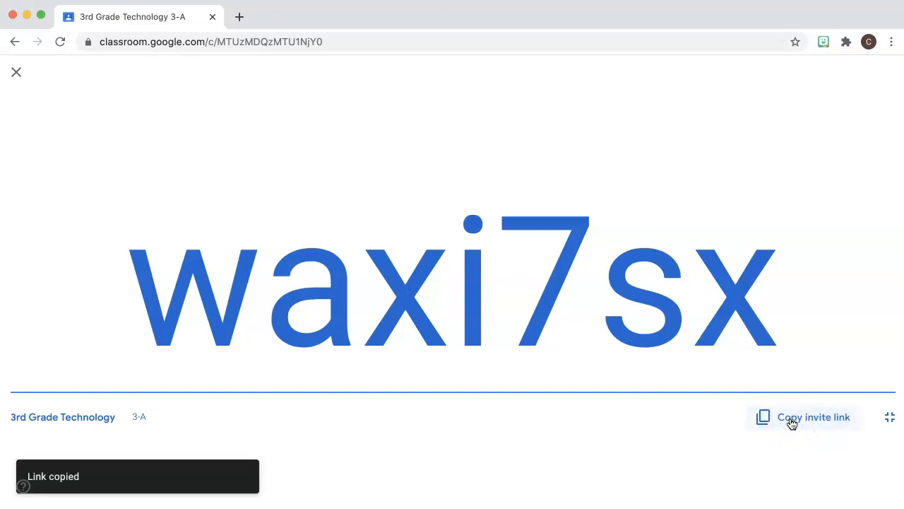
left_click(18, 73)
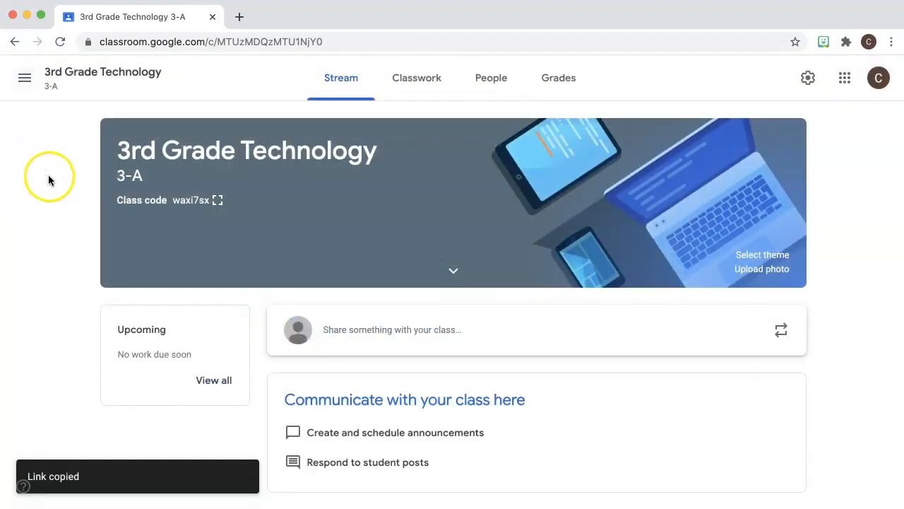
left_click(487, 86)
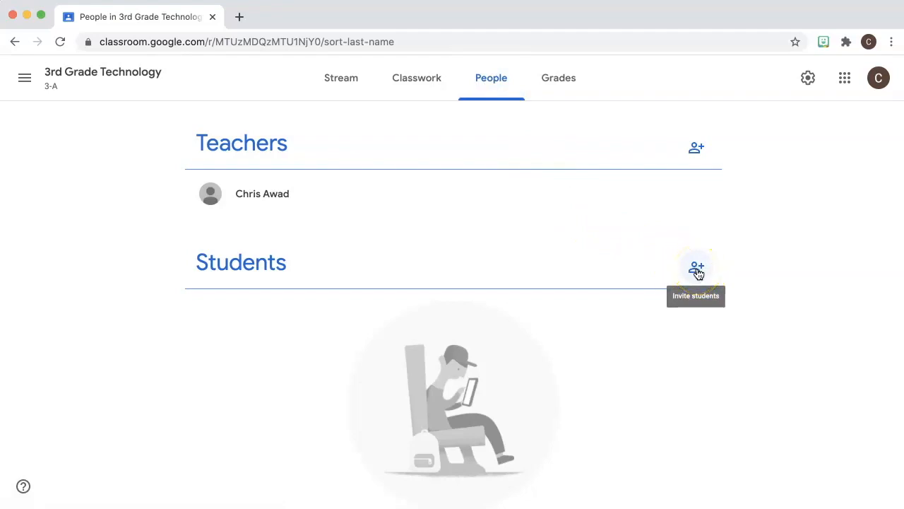
left_click(696, 151)
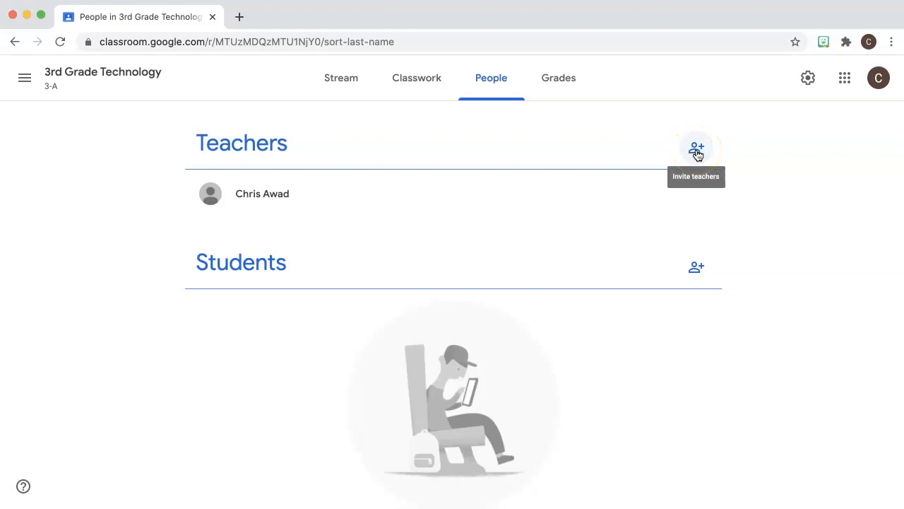
left_click(696, 267)
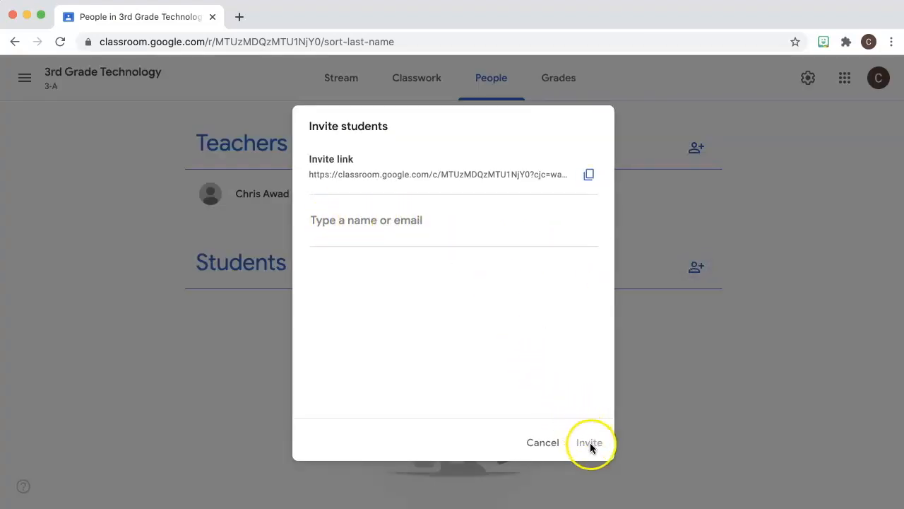
left_click(547, 442)
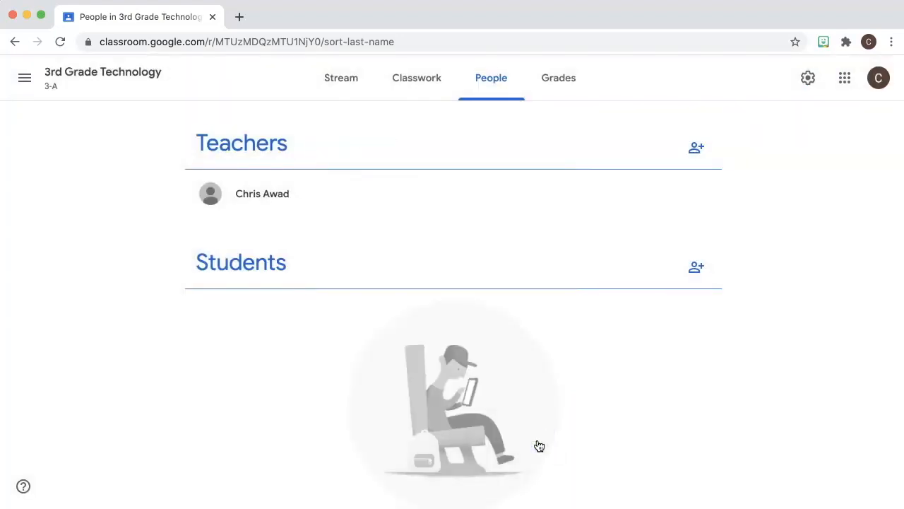
left_click(337, 78)
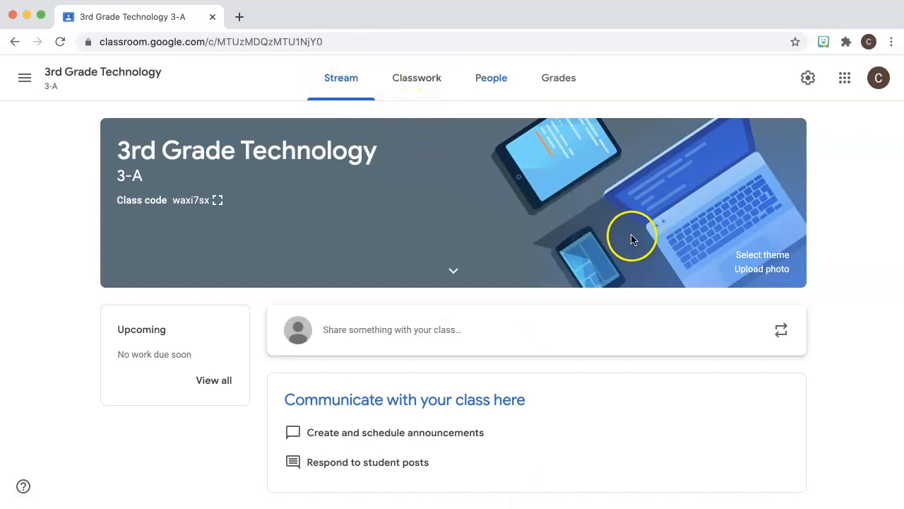
Pick the blue notebook image from the theme Gallery and apply it as the class theme
left_click(742, 257)
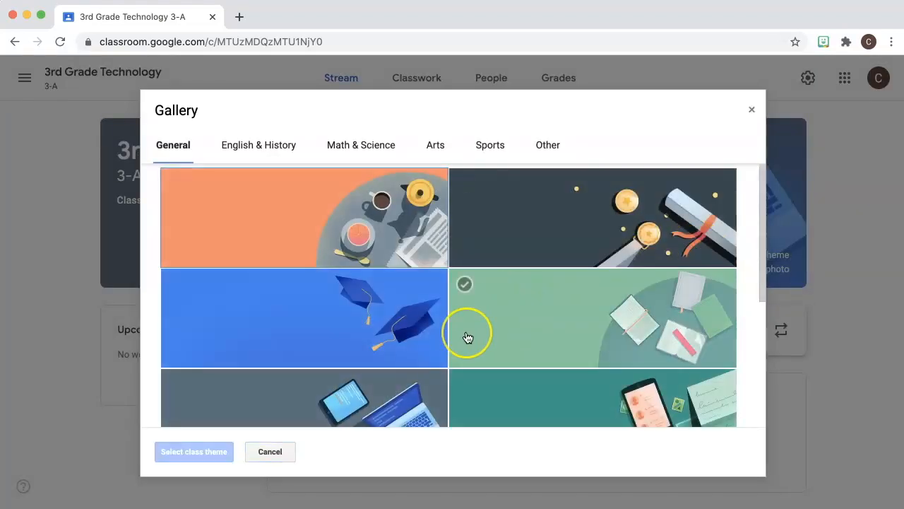
scroll(467, 337, "down", 2)
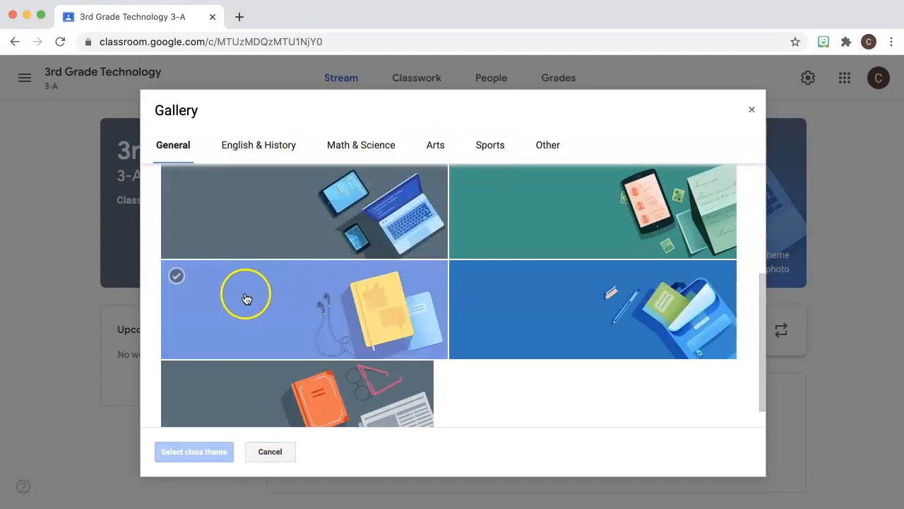
left_click(221, 311)
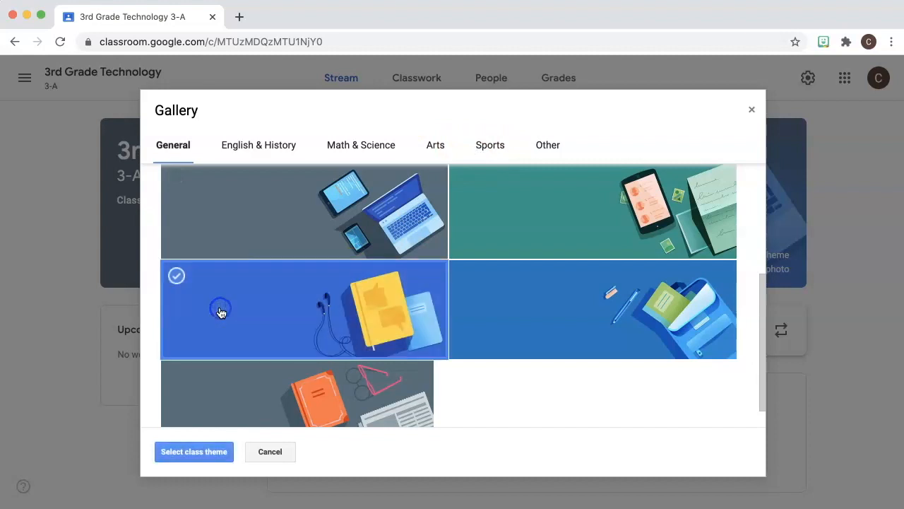
left_click(195, 451)
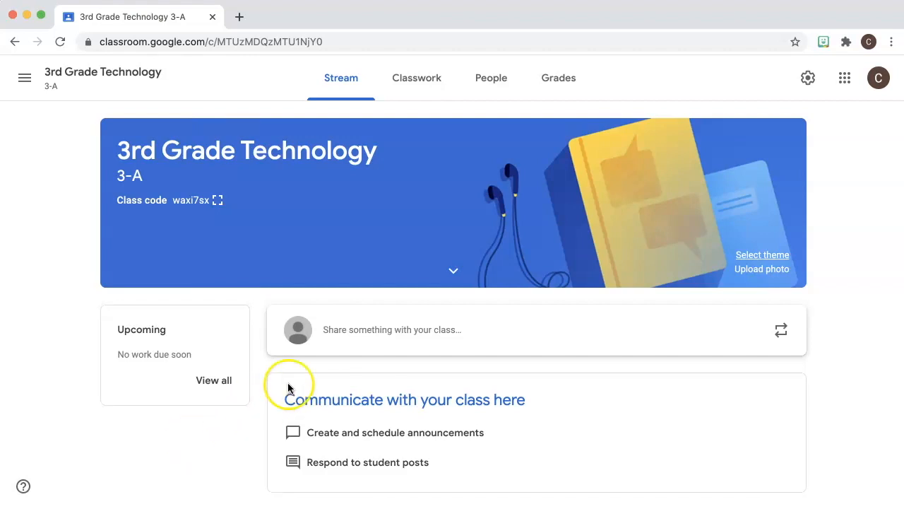
left_click(808, 81)
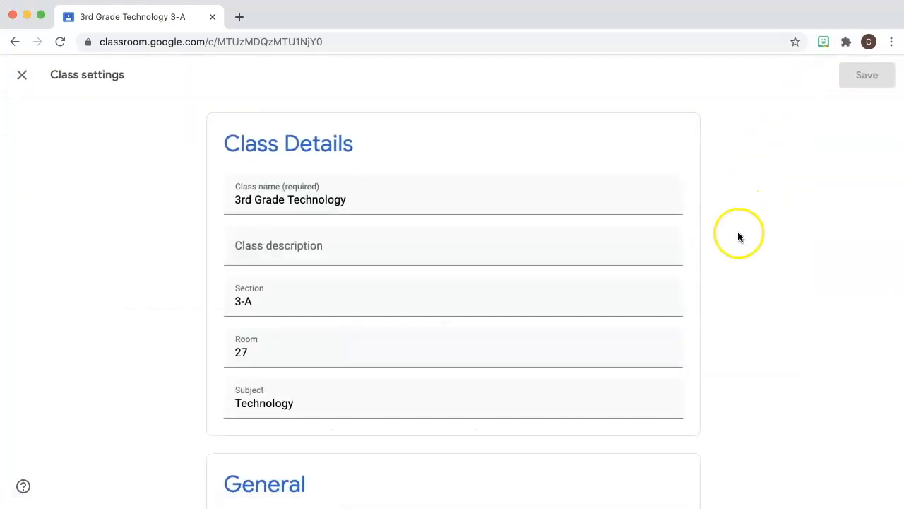
scroll(734, 254, "down", 4)
scroll(734, 257, "down", 6)
scroll(735, 257, "down", 7)
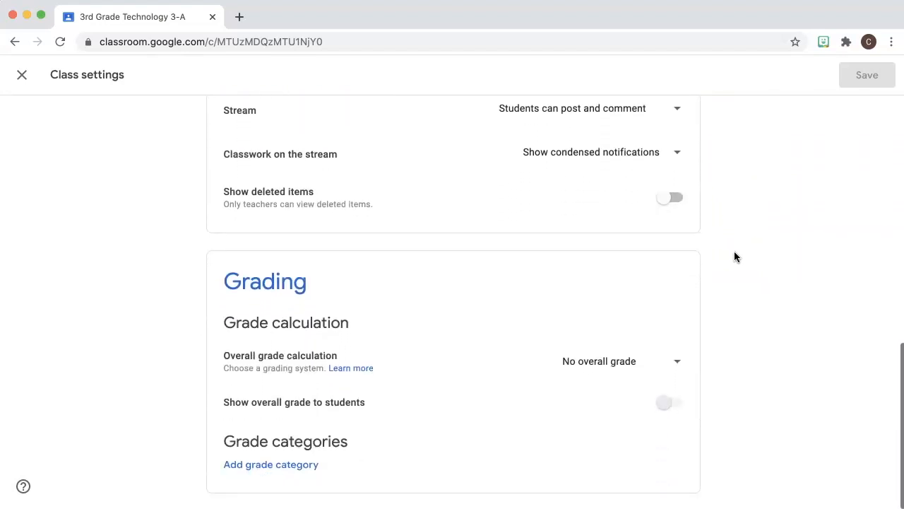
left_click(21, 75)
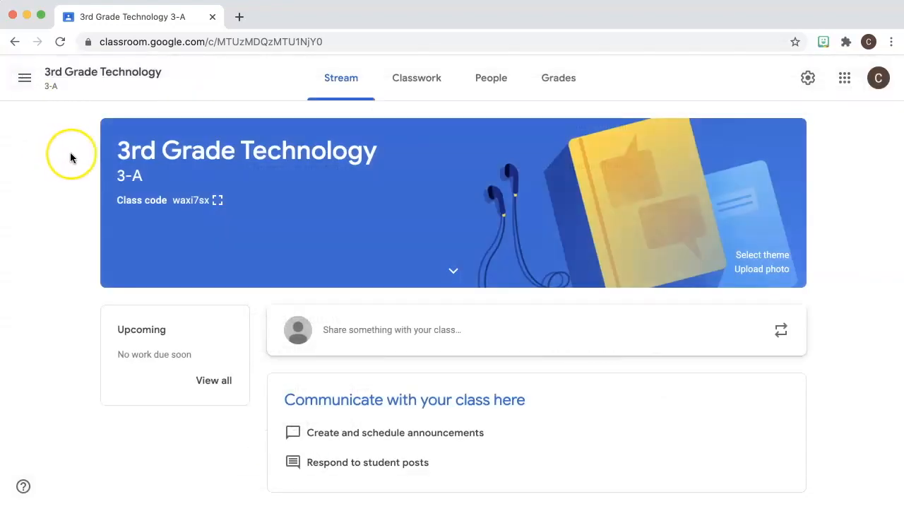